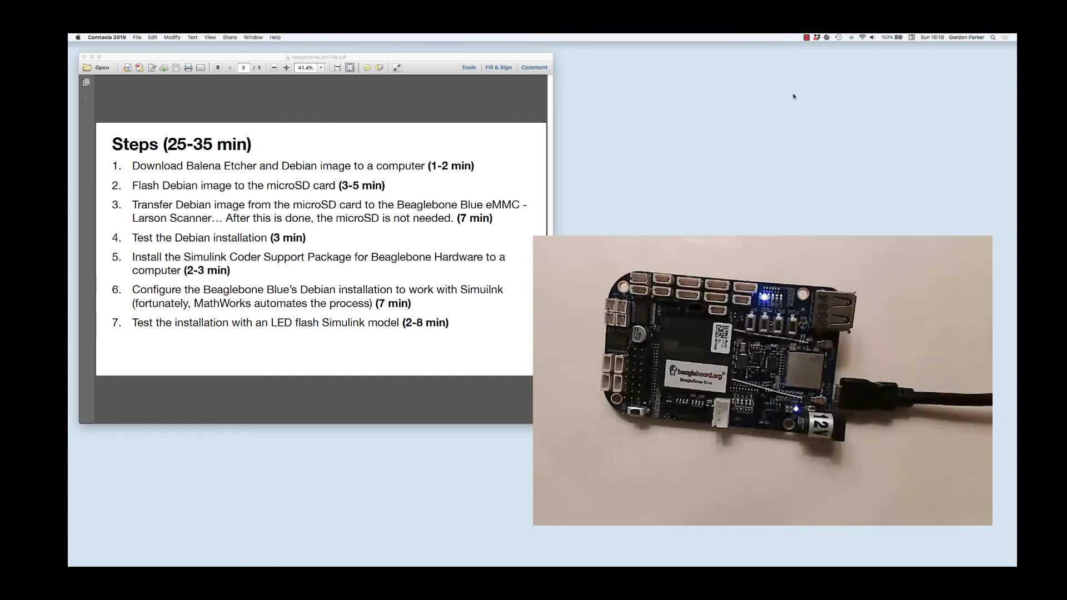
Step: Check the computer's list of available Wi-Fi networks for the BeagleBone's own network
left_click(861, 38)
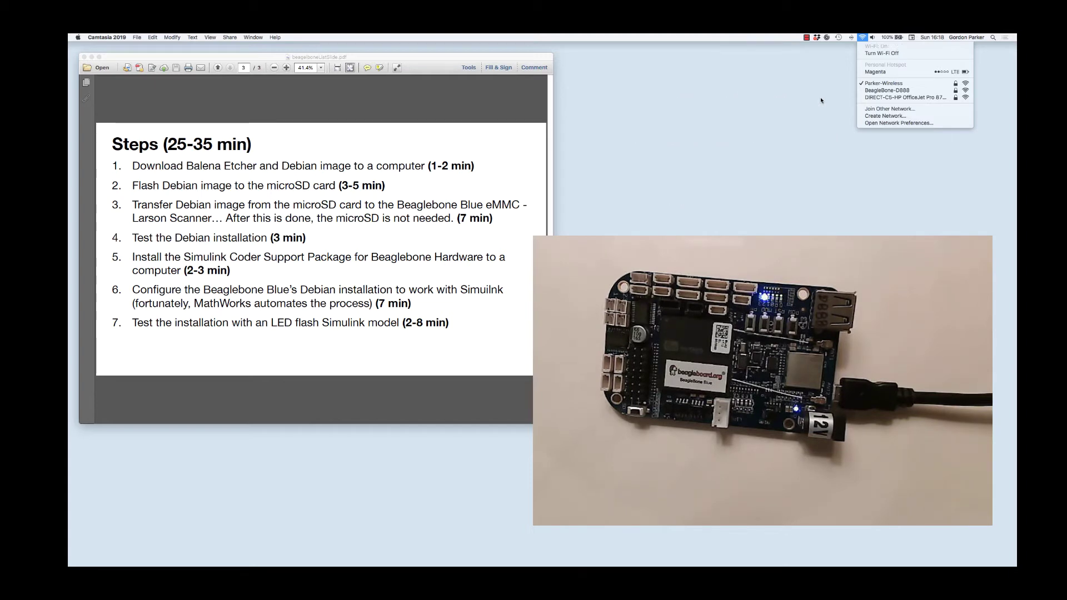
left_click(817, 130)
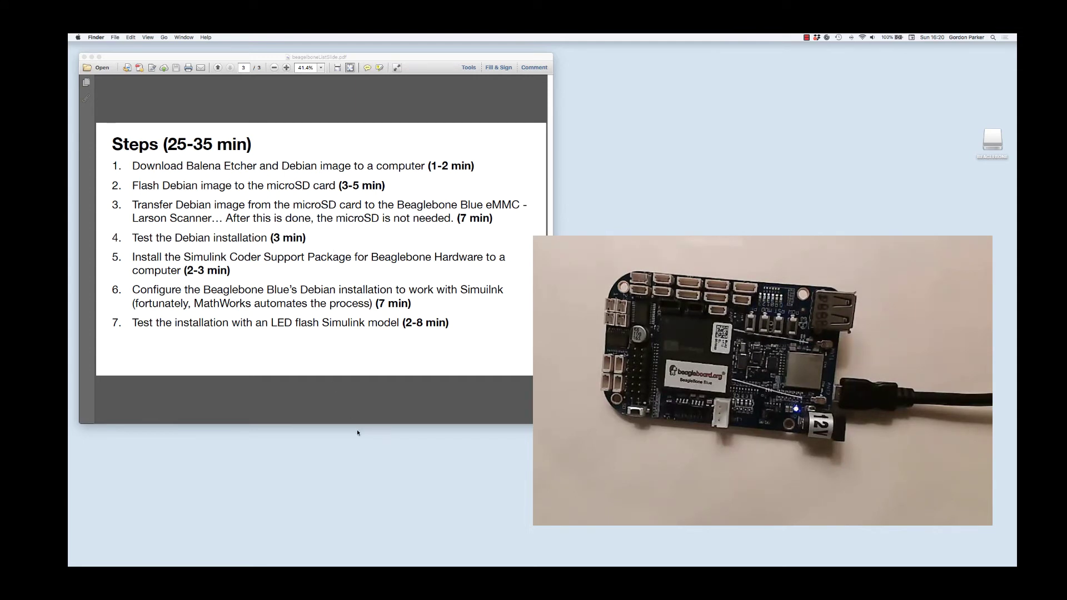
Step: Switch to the Brave browser and load the BeagleBone's Cloud9 page at 192.168.6.2:3000
mouse_move(378, 562)
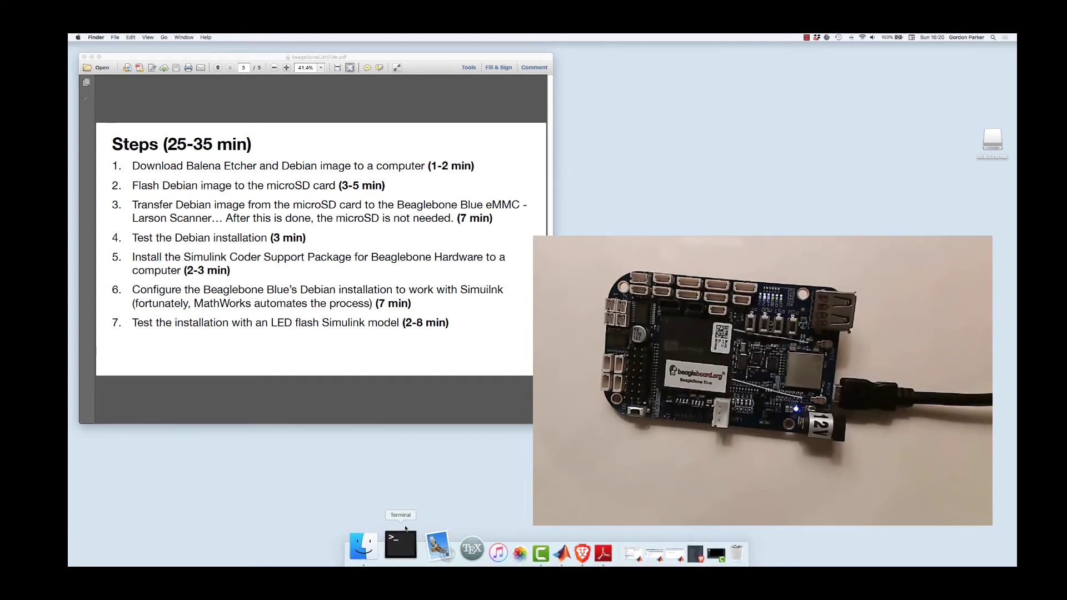
left_click(550, 547)
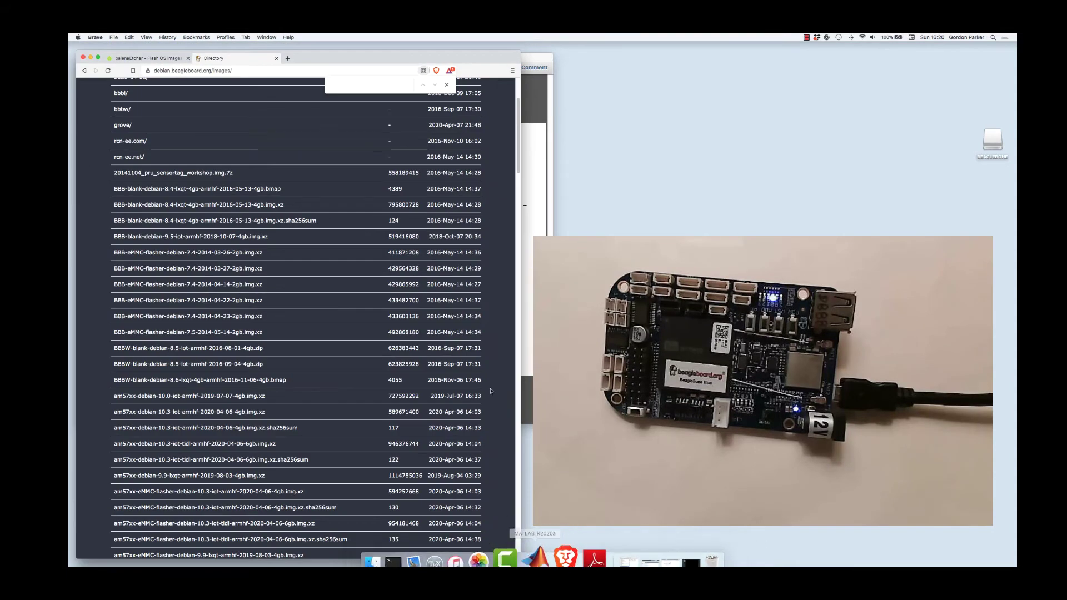
left_click(273, 68)
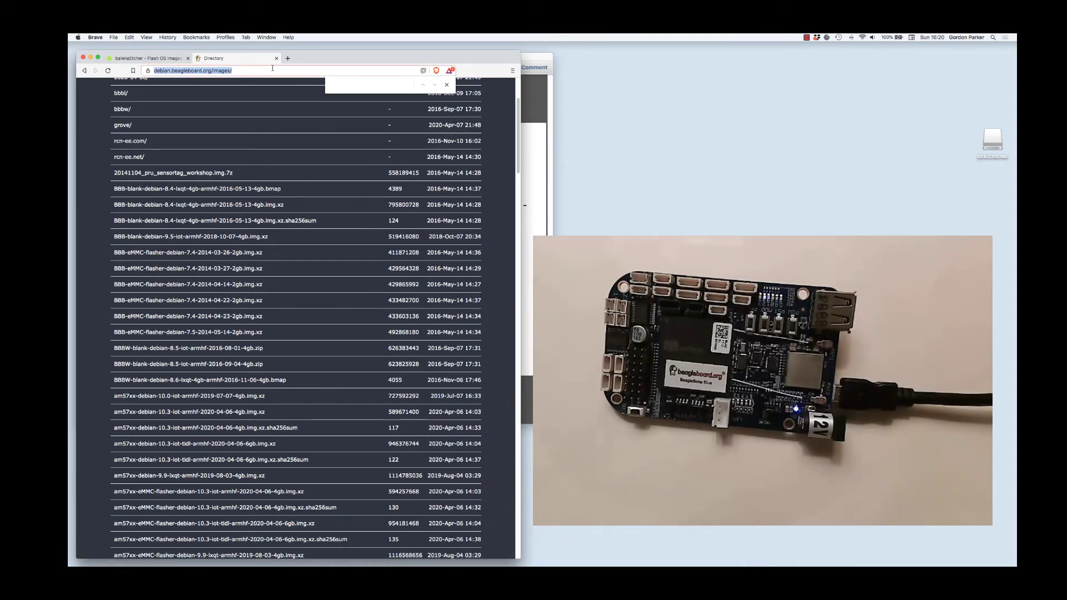
type("192")
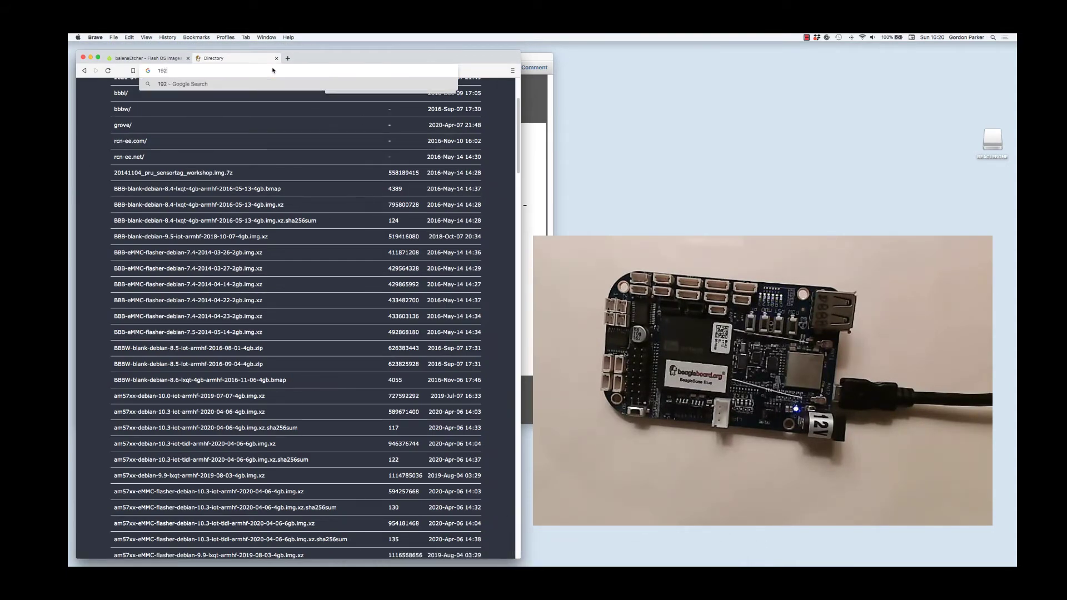
type(".168.")
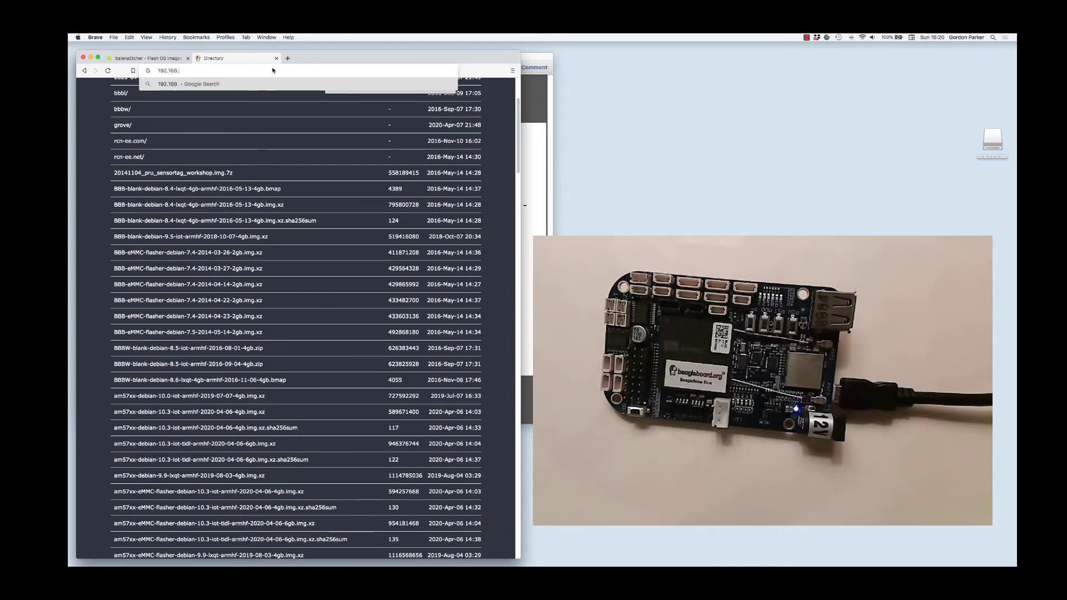
type("6.2:3000")
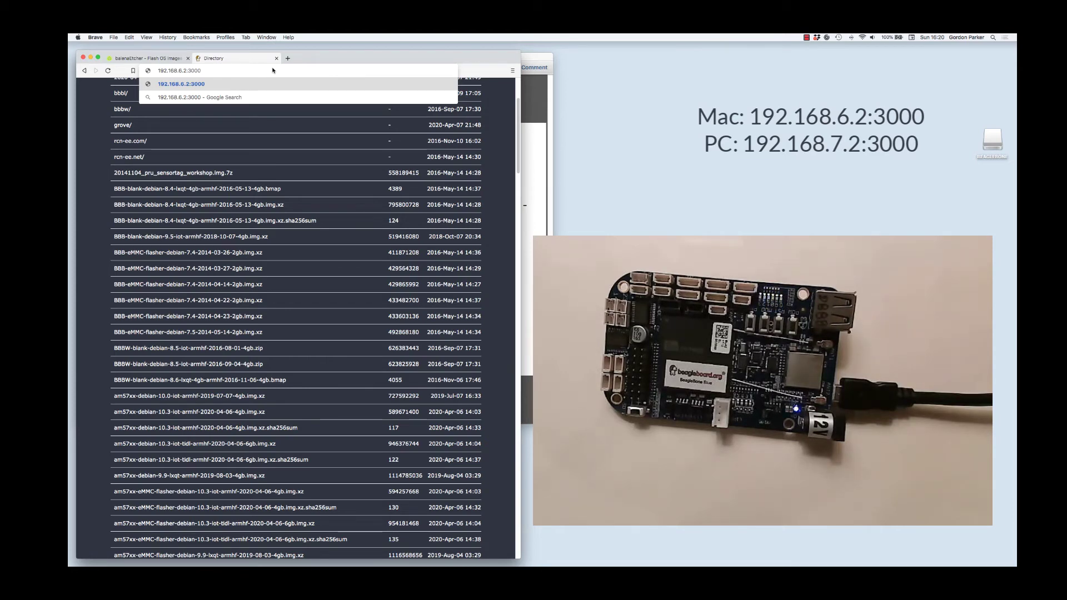
key("Return")
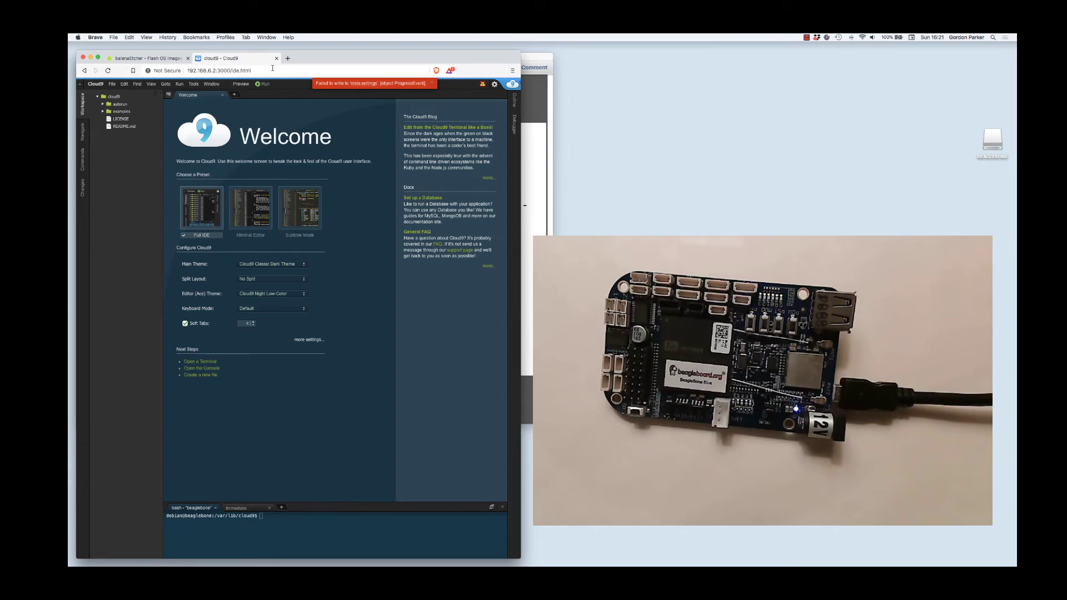
Step: List the directory contents with ls in the Cloud9 bash terminal to test the Debian installation
left_click(291, 526)
type("ls")
key("Return")
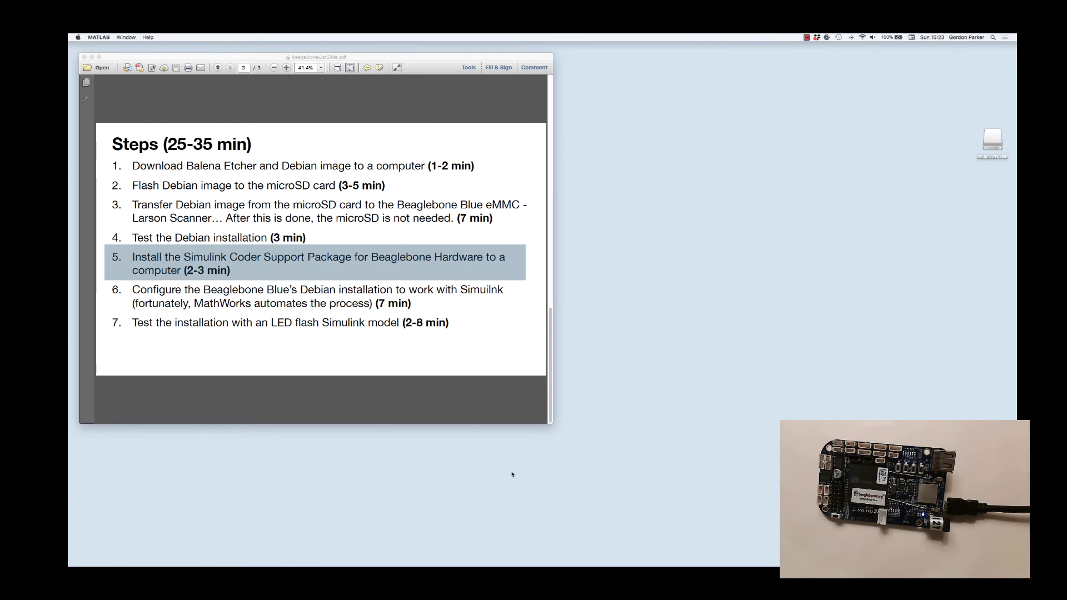
Step: Switch to MATLAB and search the Add-On Explorer for beagleboneblue
left_click(539, 554)
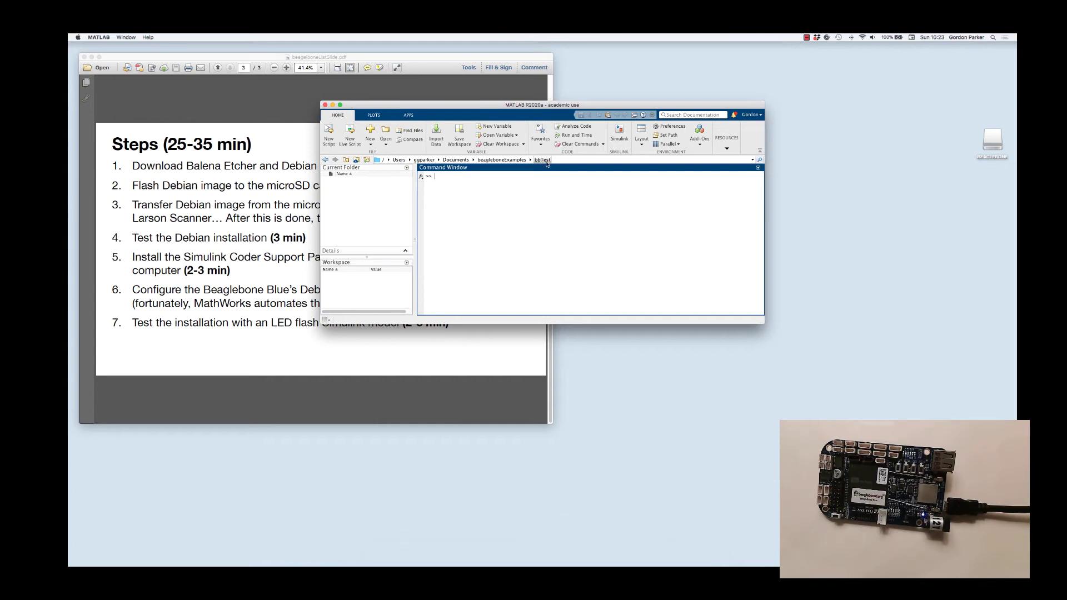
left_click_drag(518, 110, 684, 129)
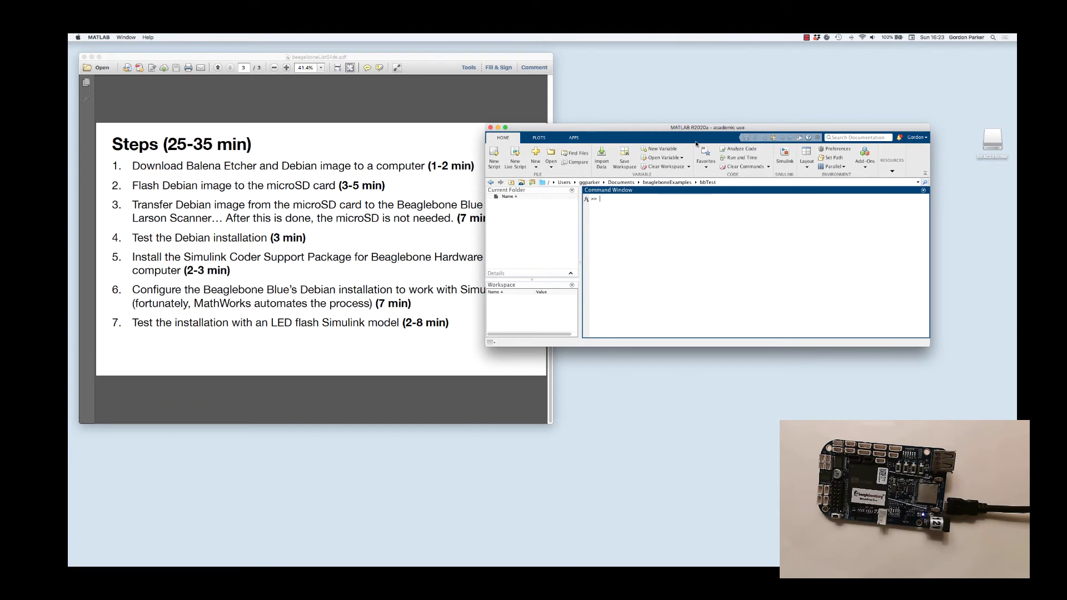
left_click(865, 168)
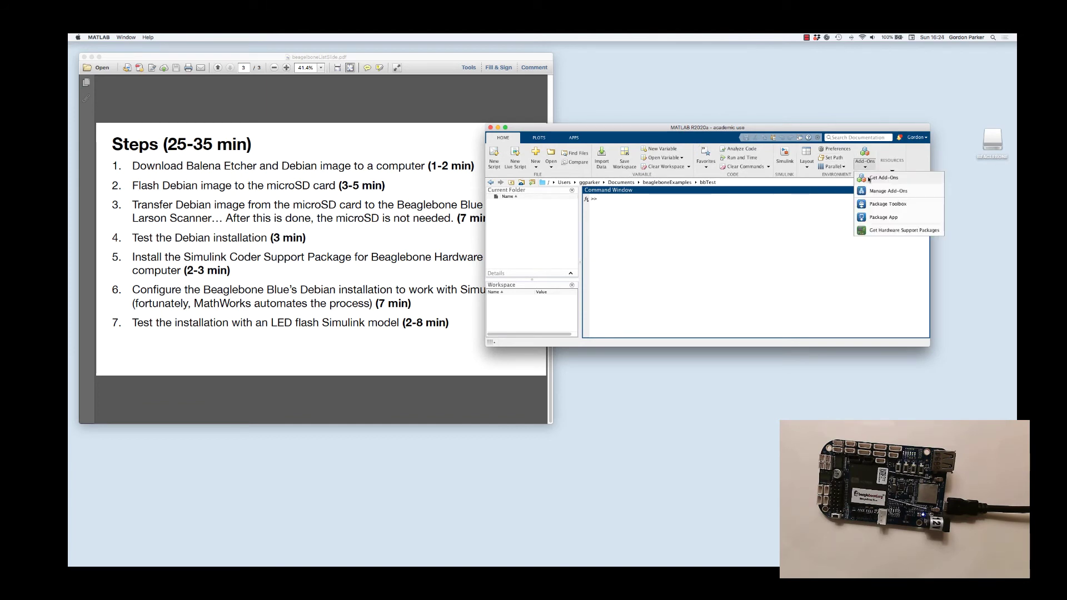
left_click(869, 178)
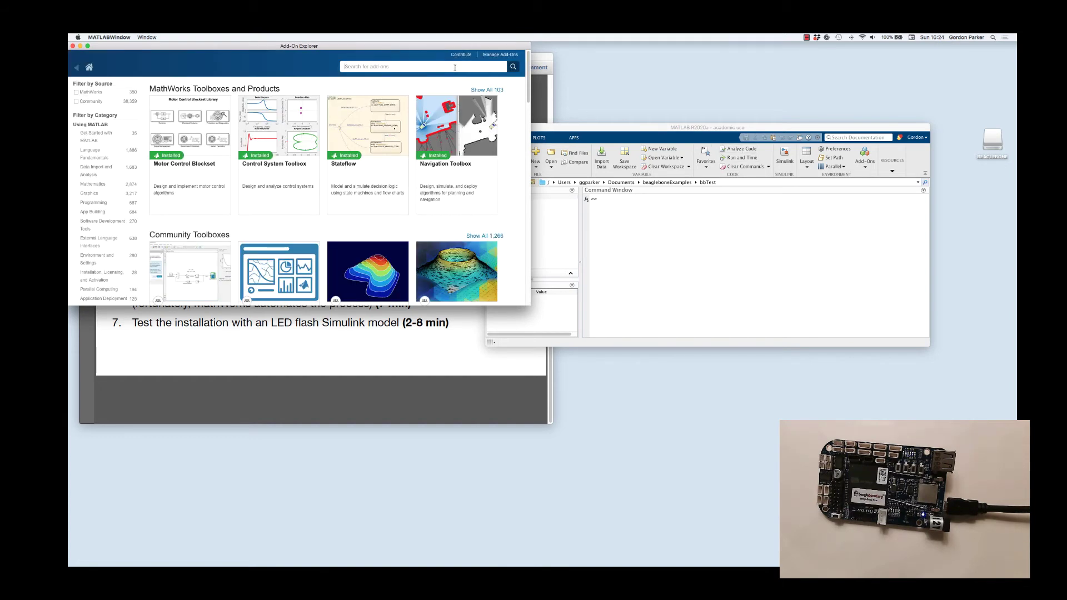
type("beagleboneblue")
key("Return")
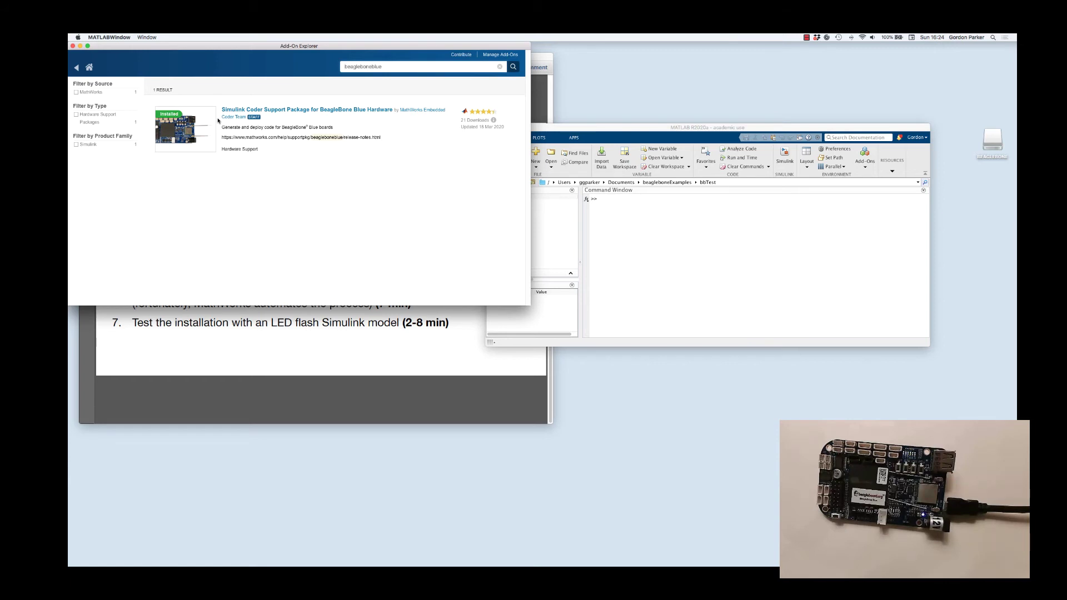
Step: Review the details page of the Simulink Coder Support Package for BeagleBone Blue Hardware, and close the Add-On Explorer
left_click(297, 110)
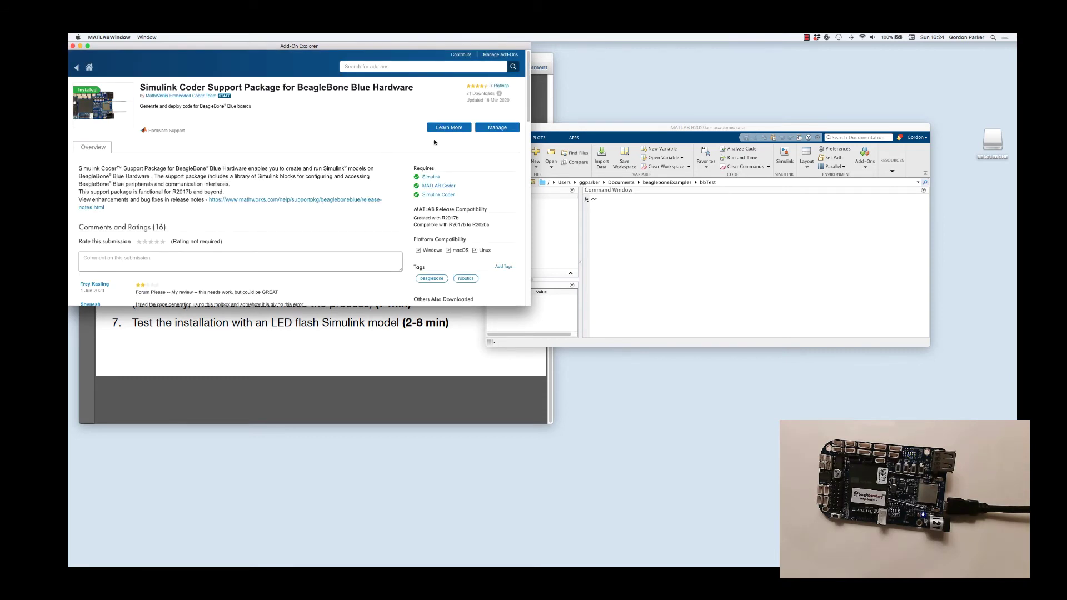
scroll(351, 207, "down", 2)
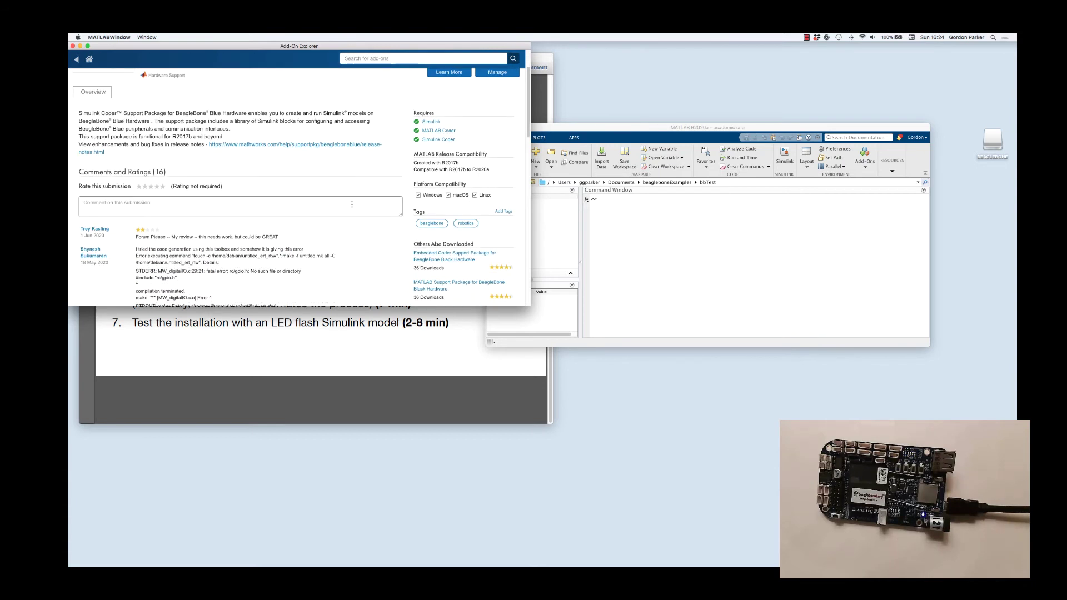
scroll(351, 207, "up", 3)
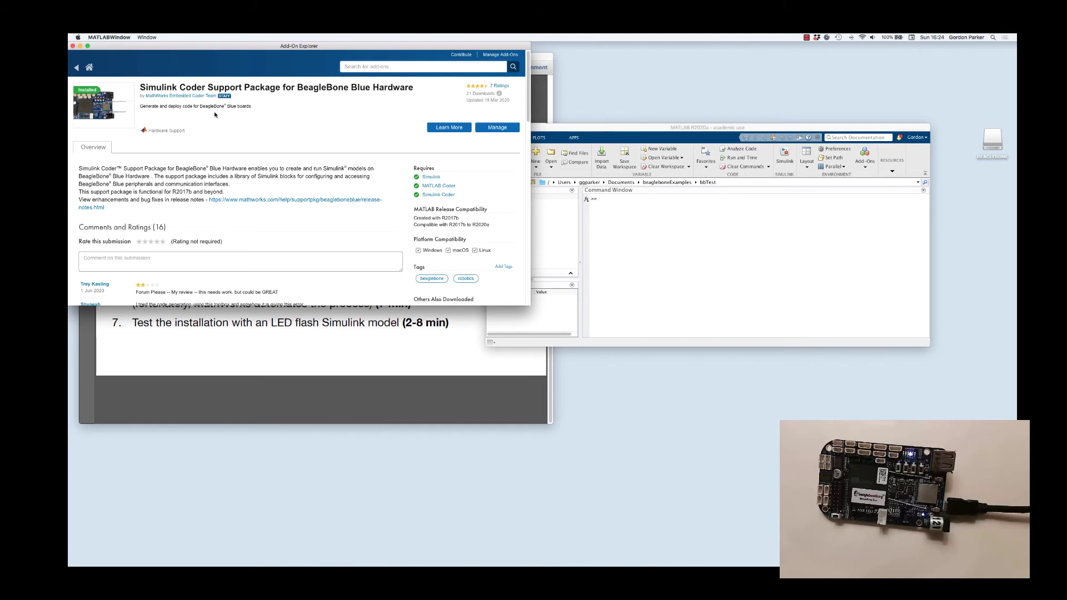
left_click(73, 47)
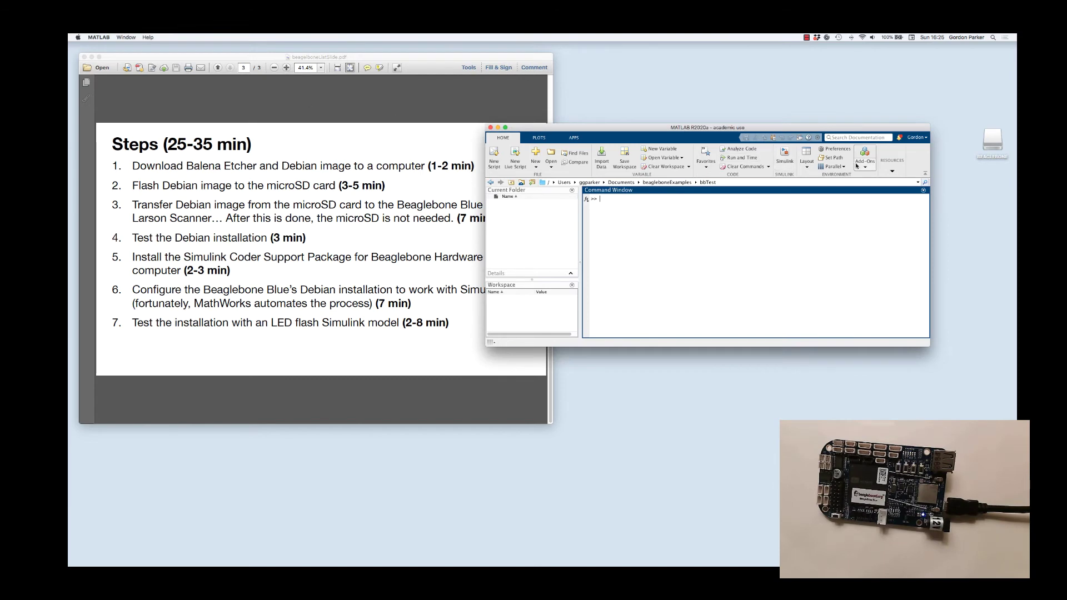
Step: Start the hardware setup of the installed Simulink Coder Support Package for BeagleBone Blue Hardware from the Add-On Manager
left_click(864, 165)
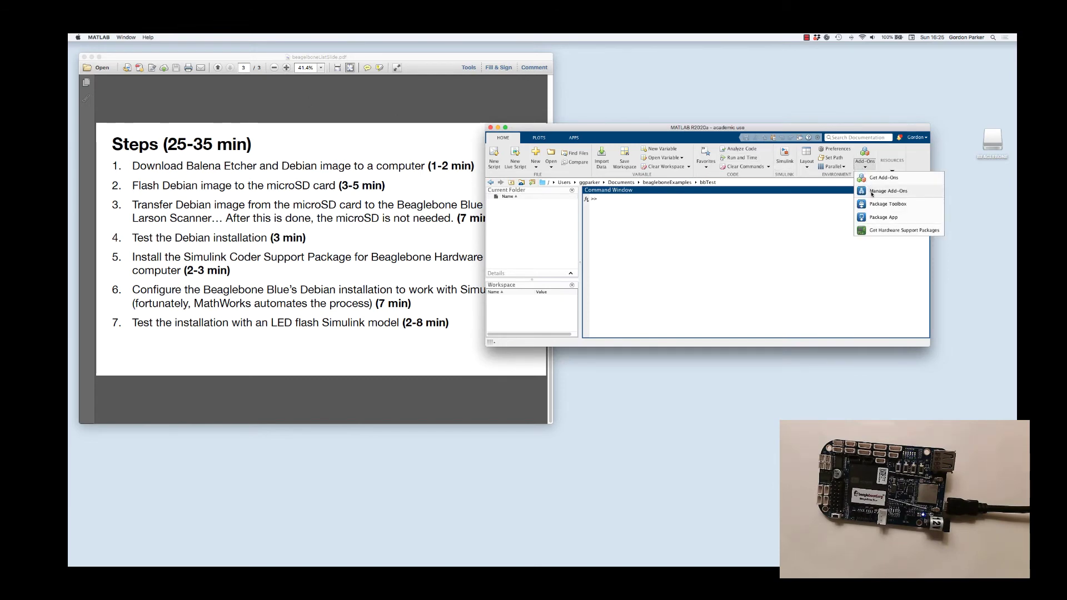
left_click(872, 192)
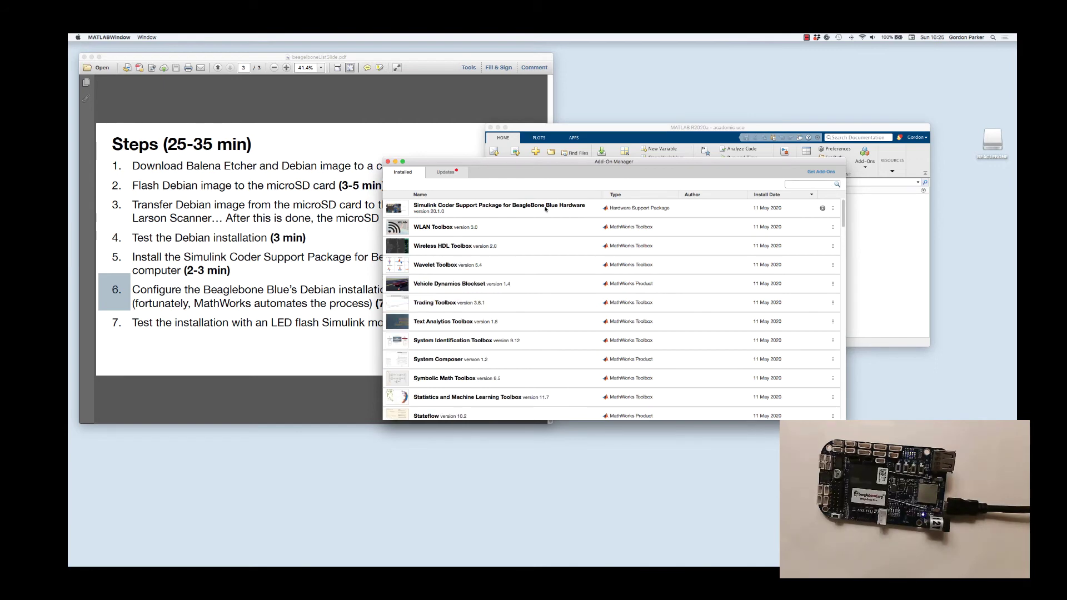
left_click(823, 211)
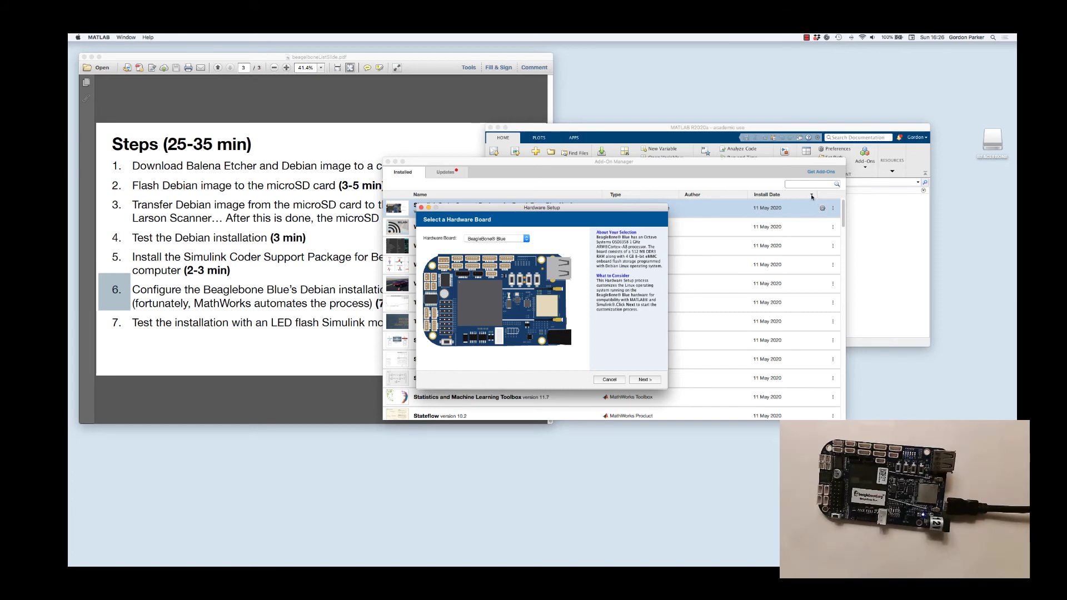
Step: Accept the BeagleBone Blue board, installed USB drivers and default IP address 192.168.6.2, and run the kernel and Robotics Cape compatibility check
left_click(646, 379)
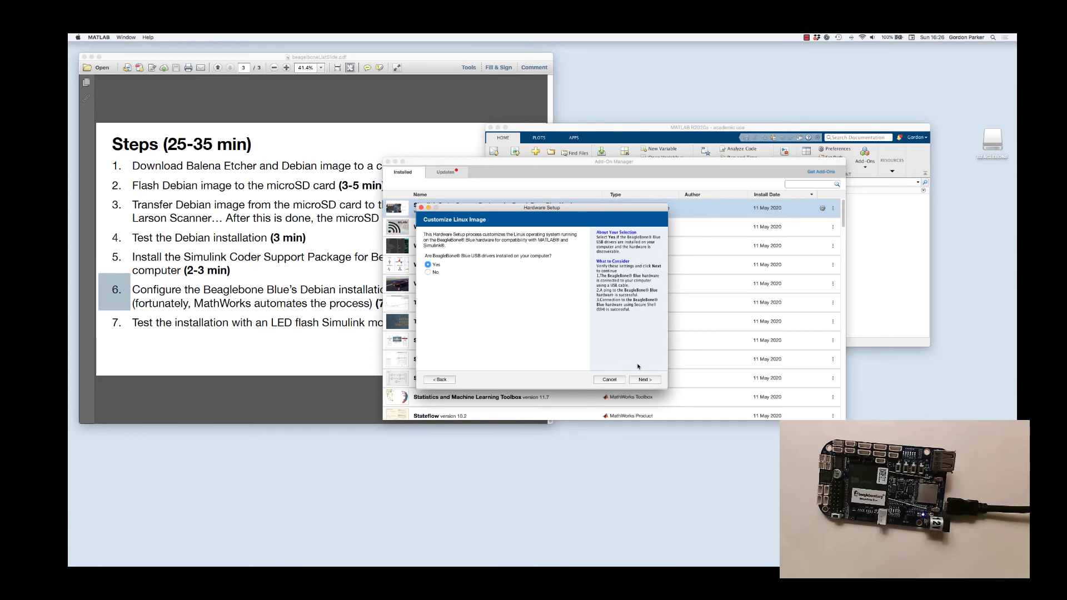
left_click(641, 381)
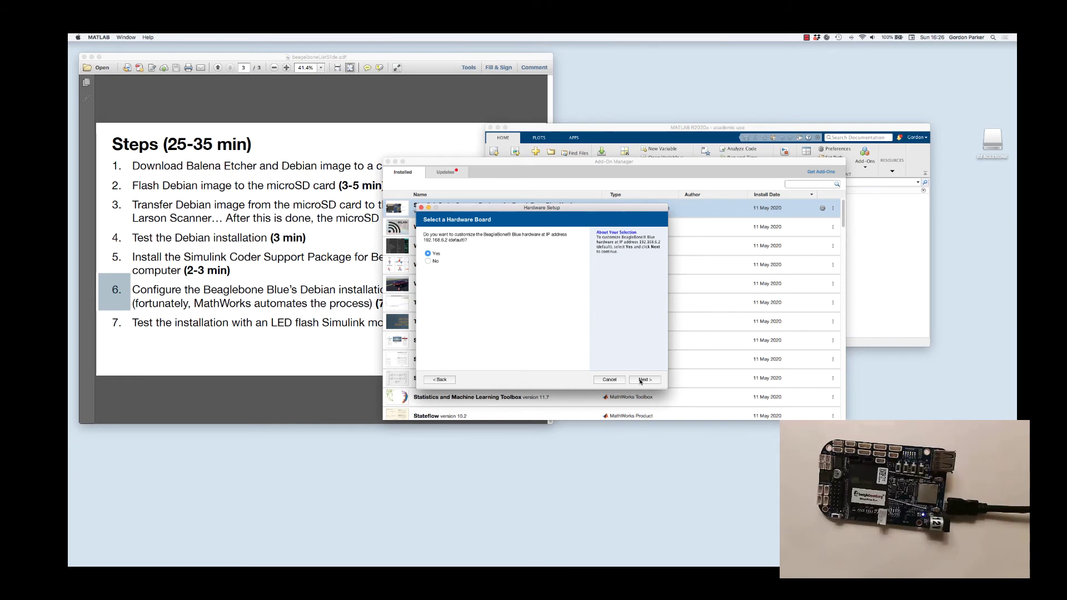
left_click(643, 379)
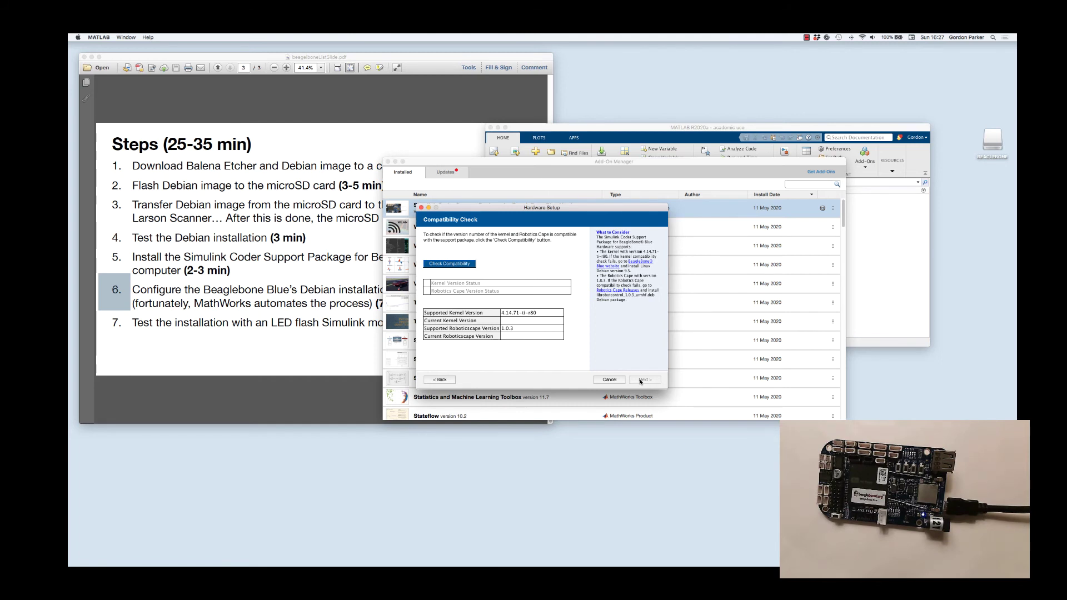
left_click(460, 265)
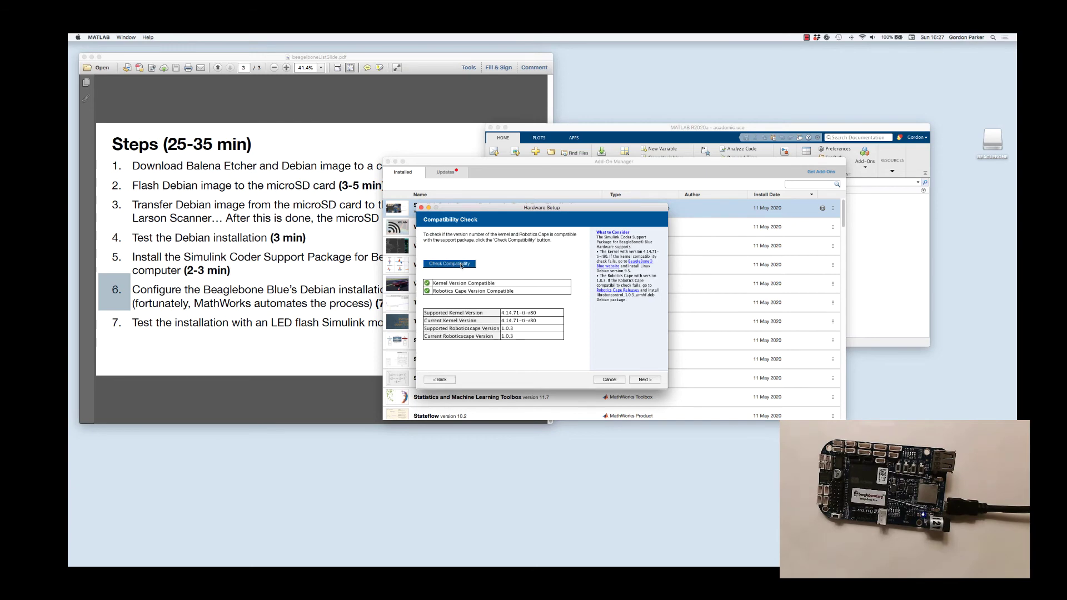
left_click(651, 380)
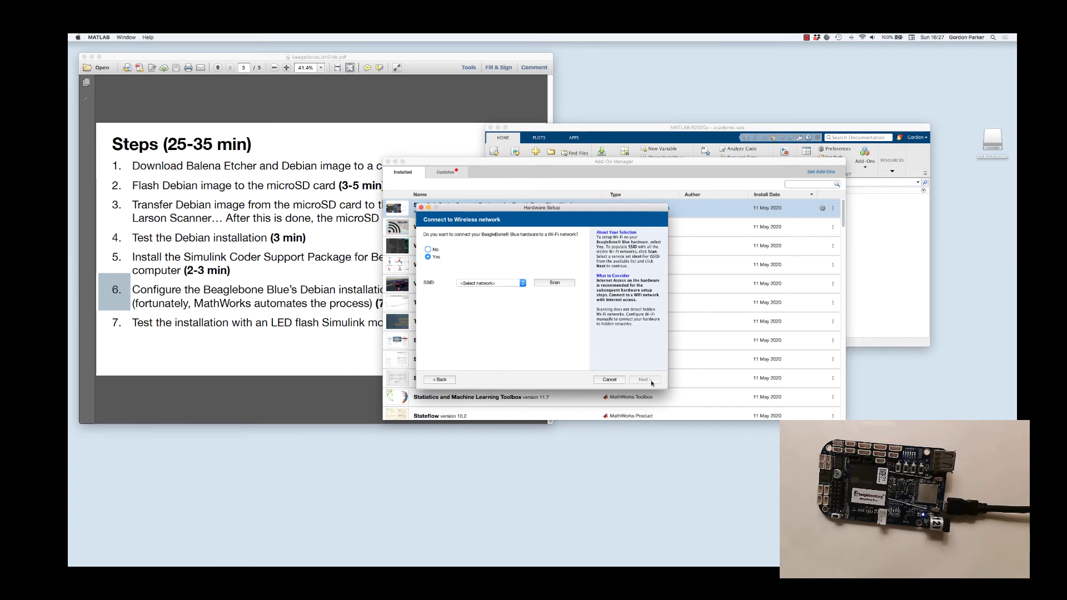
Step: Scan for Wi-Fi networks and choose the home wireless network as the SSID for the BeagleBone Blue
left_click(552, 283)
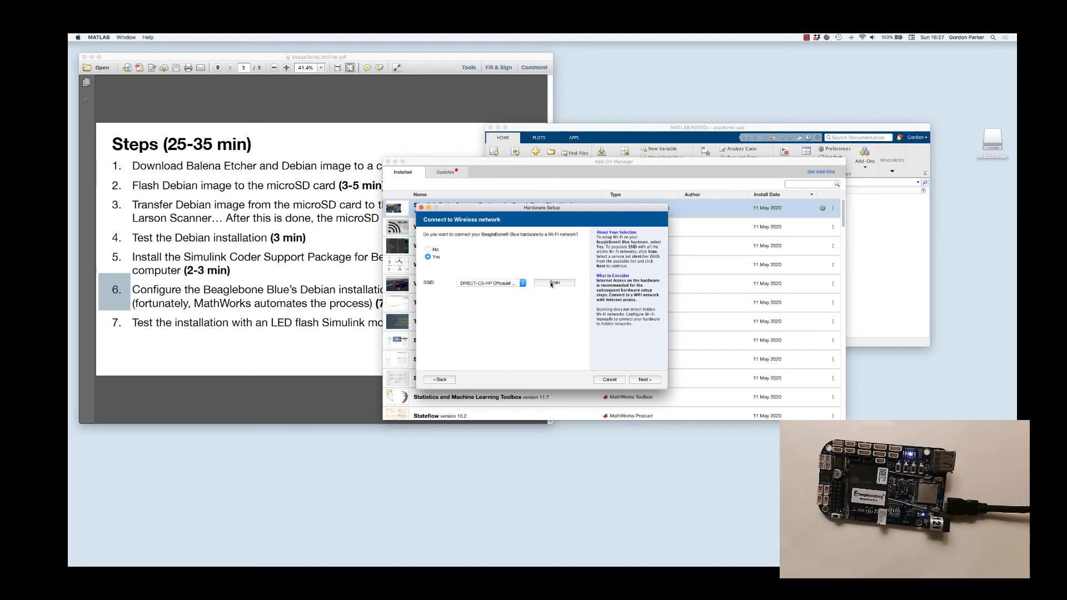
left_click(523, 283)
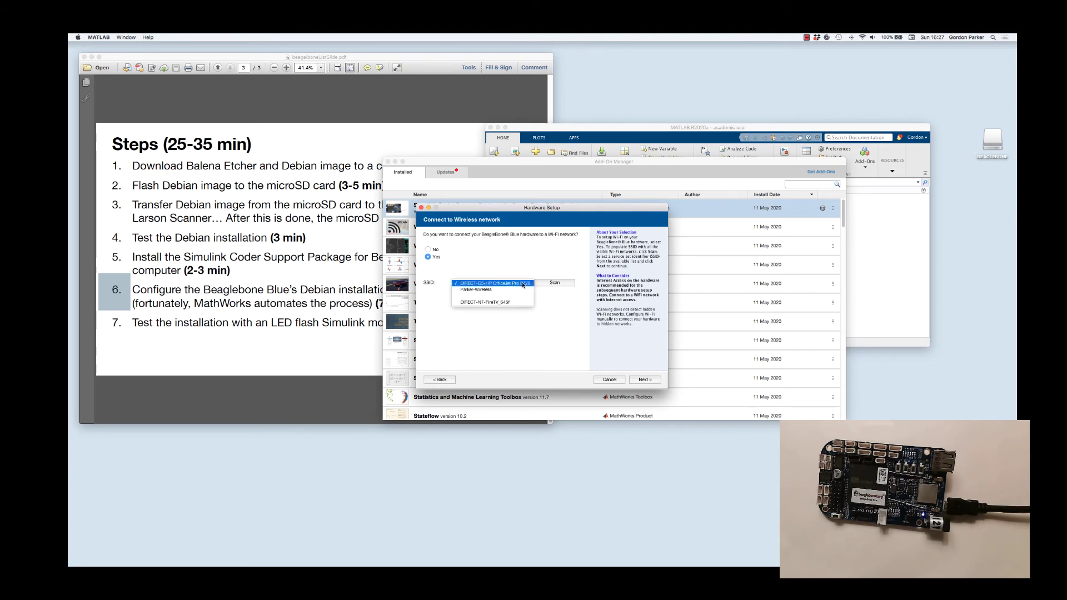
left_click(513, 289)
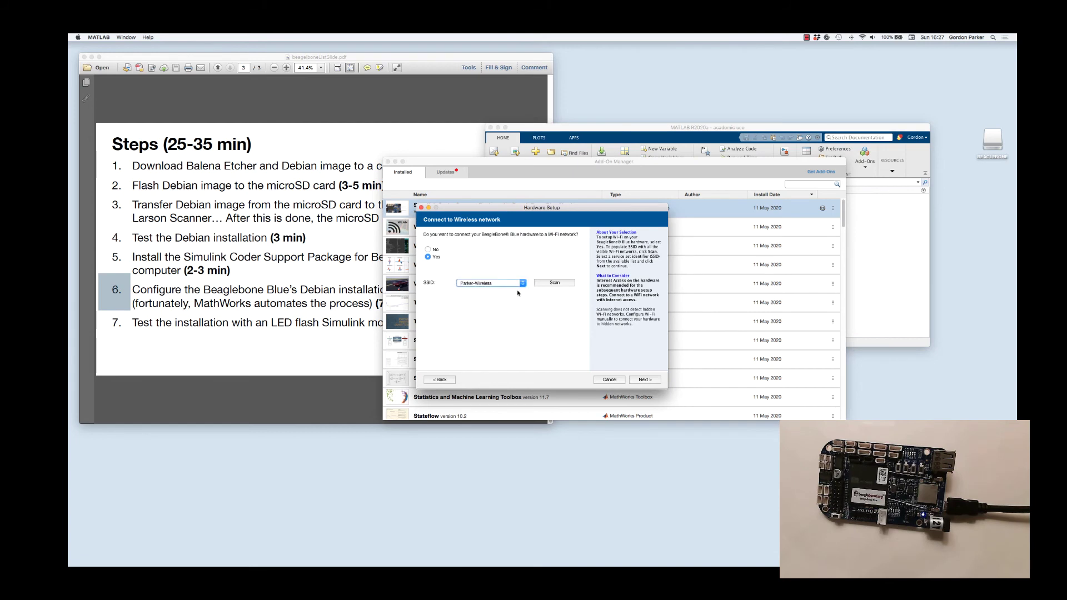
left_click(644, 379)
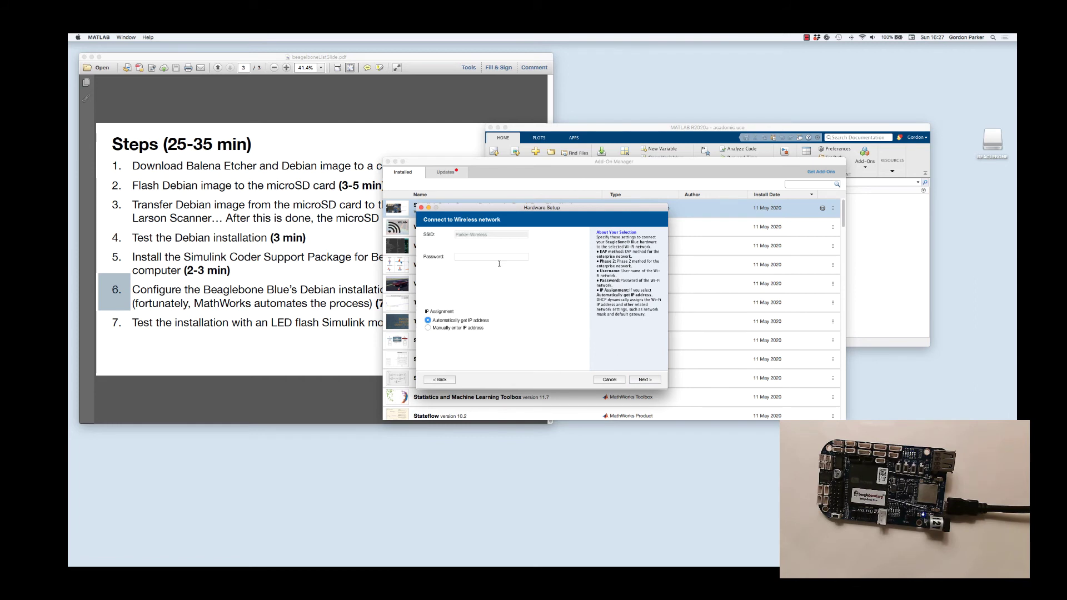
Step: Enter the Wi-Fi password with automatic IP assignment, and test the board's wireless connection before continuing the setup
left_click(498, 256)
type("*******")
left_click(638, 380)
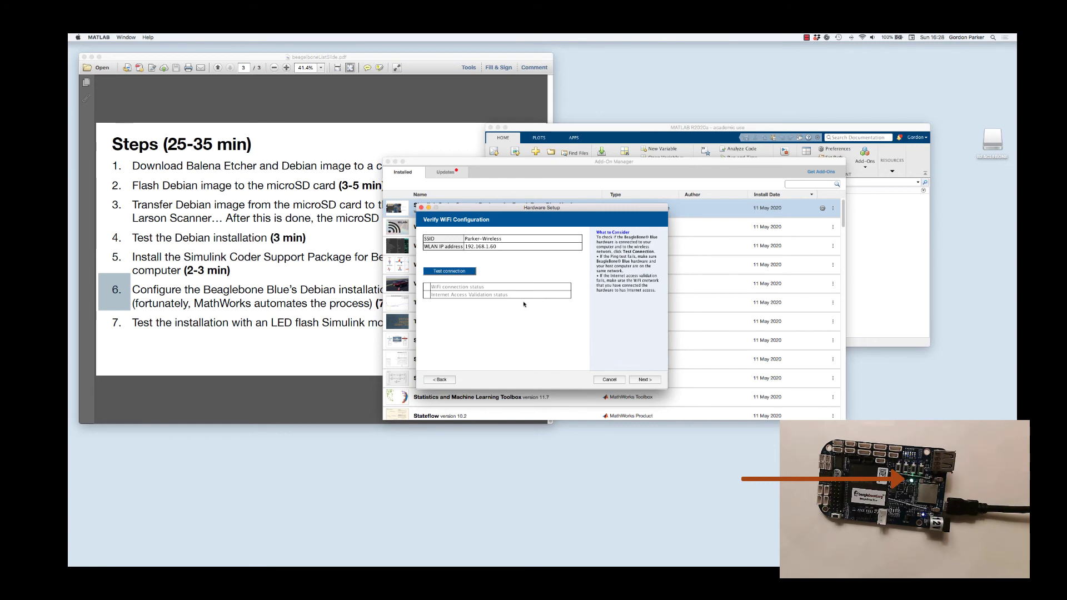
left_click(465, 272)
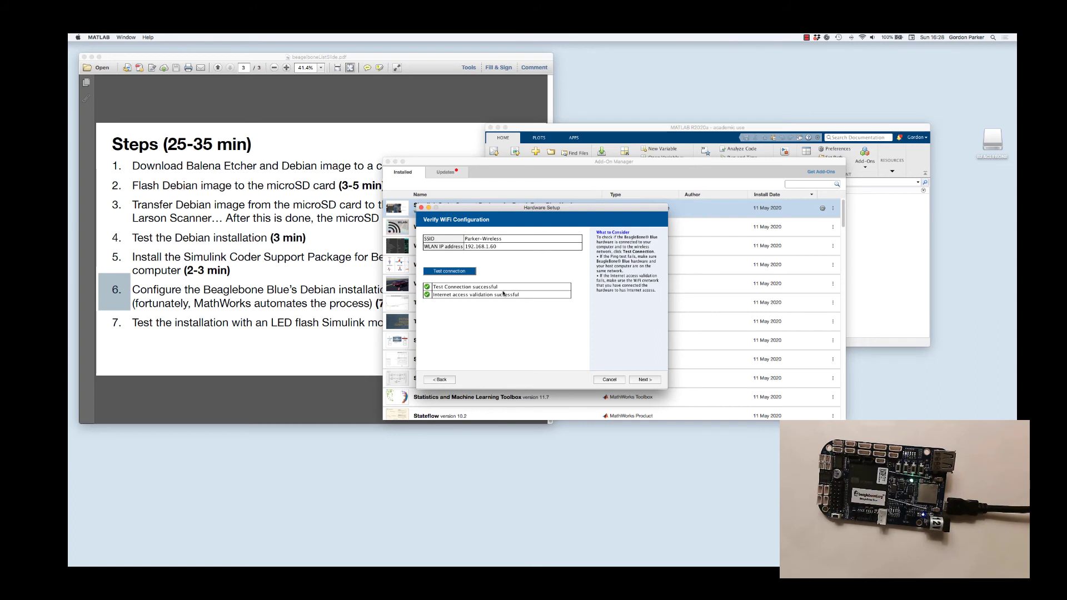
left_click(642, 379)
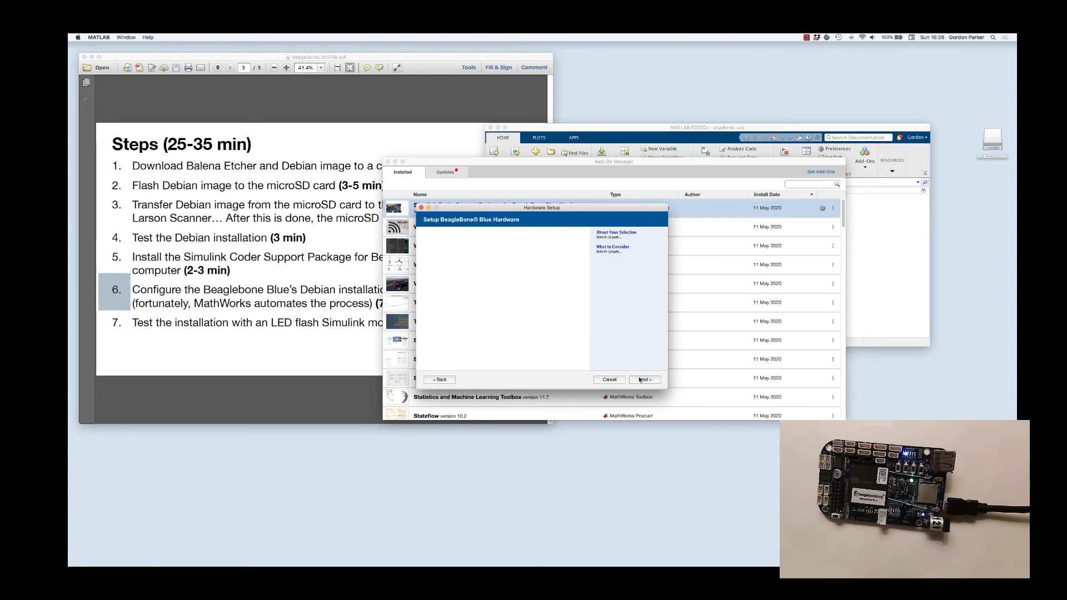